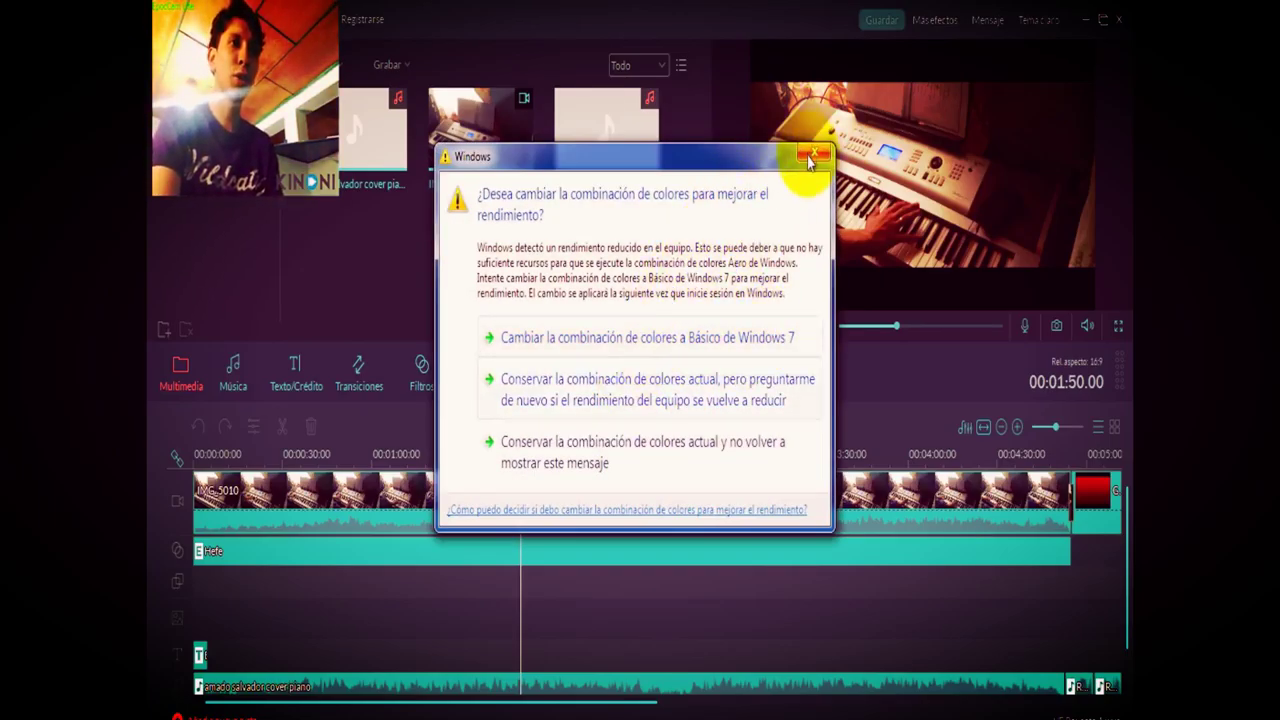
Dismiss the Windows colour scheme prompt and briefly play the project from 00:01:50.00 to hear the video and piano audio together
{"action": "left_click", "coordinate": [811, 153]}
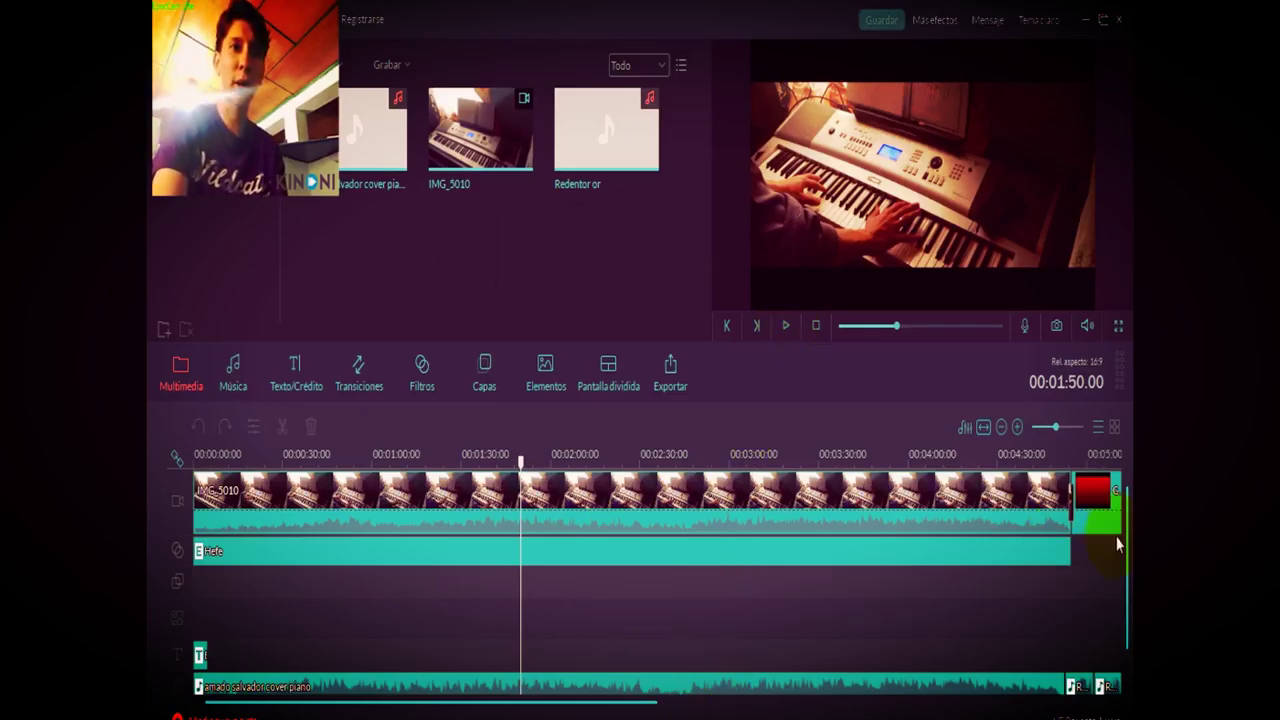
{"action": "left_click_drag", "start_coordinate": [1127, 548], "coordinate": [1127, 585]}
{"action": "left_click", "coordinate": [748, 650]}
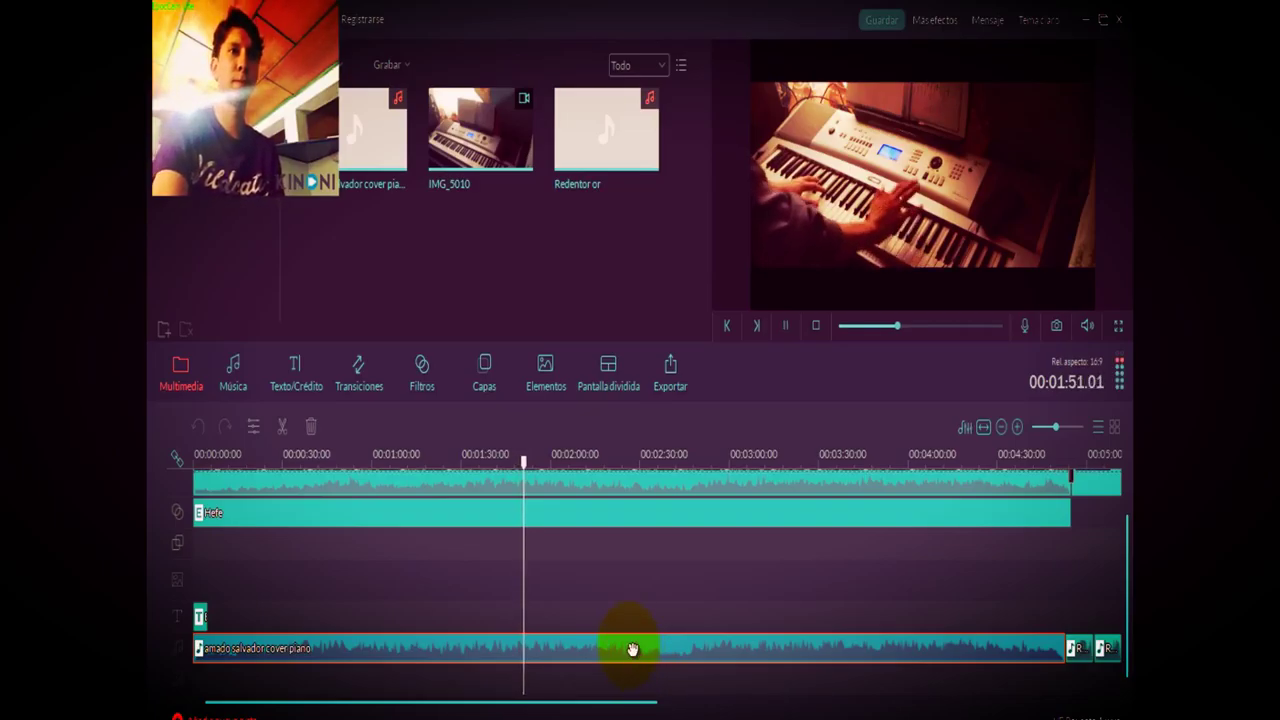
{"action": "key", "text": "space"}
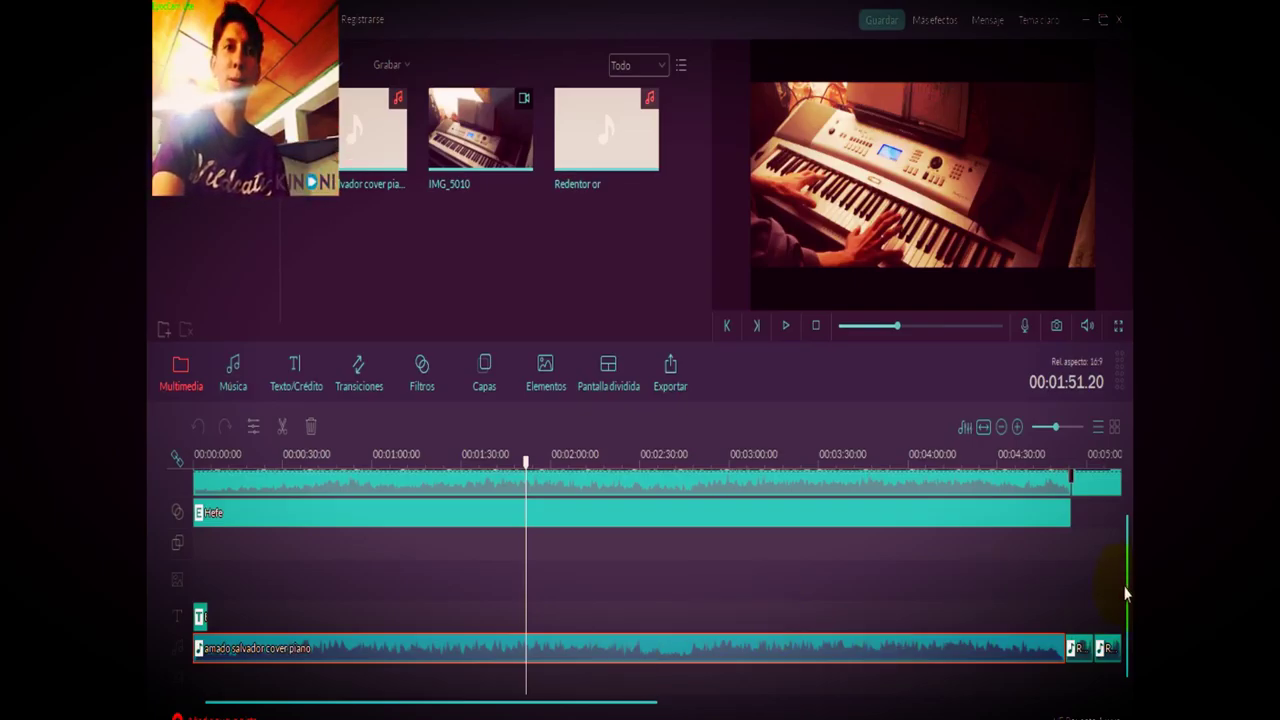
{"action": "scroll", "coordinate": [1124, 594], "scroll_direction": "up", "scroll_amount": 2}
{"action": "left_click", "coordinate": [598, 490]}
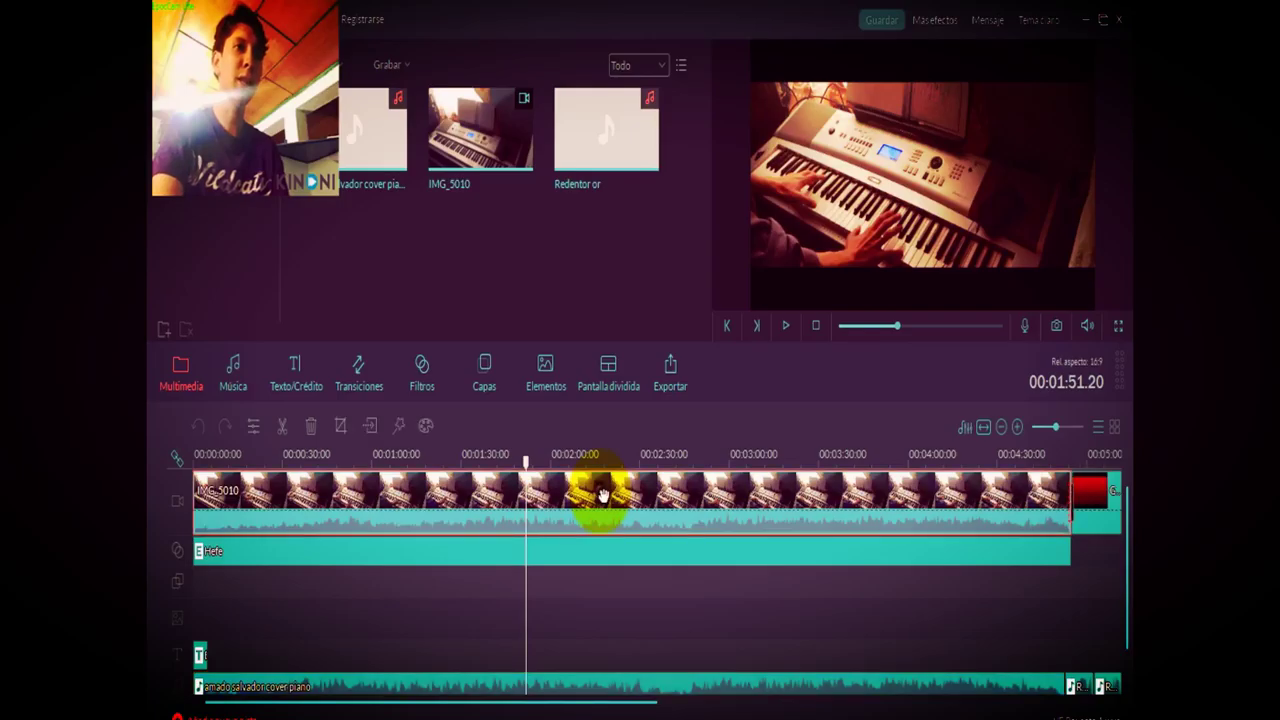
Set the volume of the amado salvador cover piano audio clip to 0 and accept the change
{"action": "right_click", "coordinate": [578, 678]}
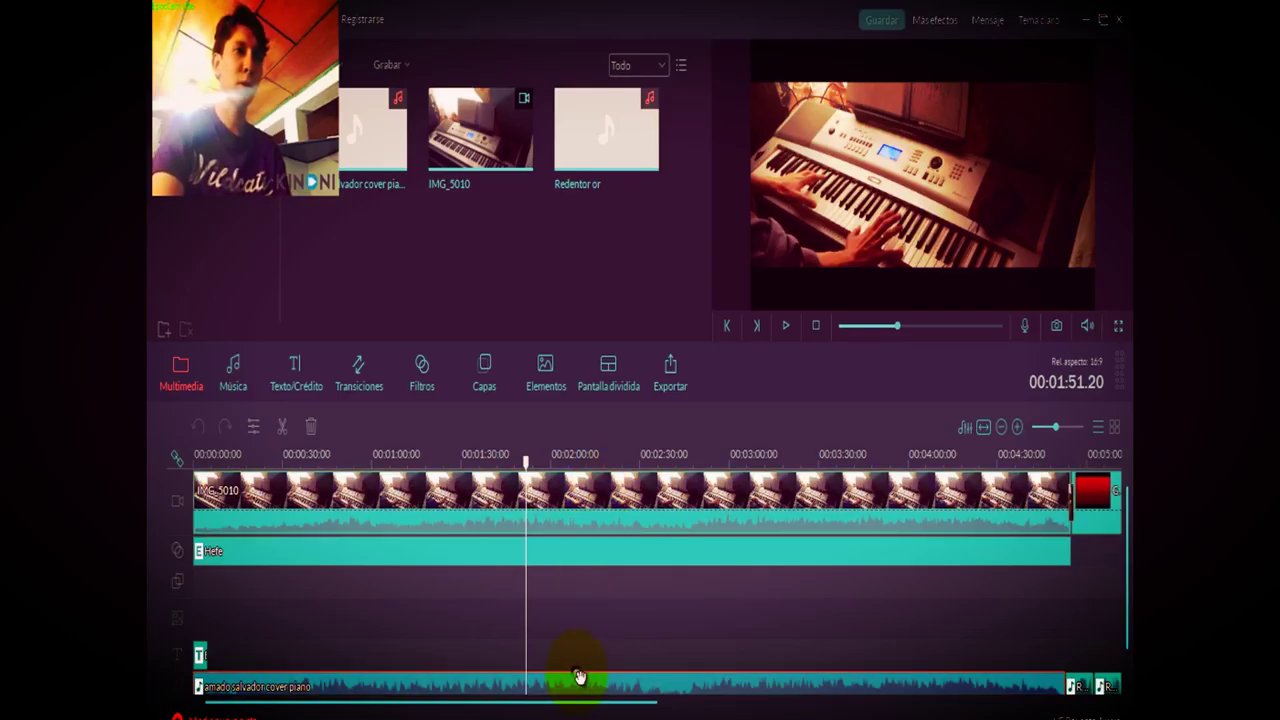
{"action": "double_click", "coordinate": [557, 686]}
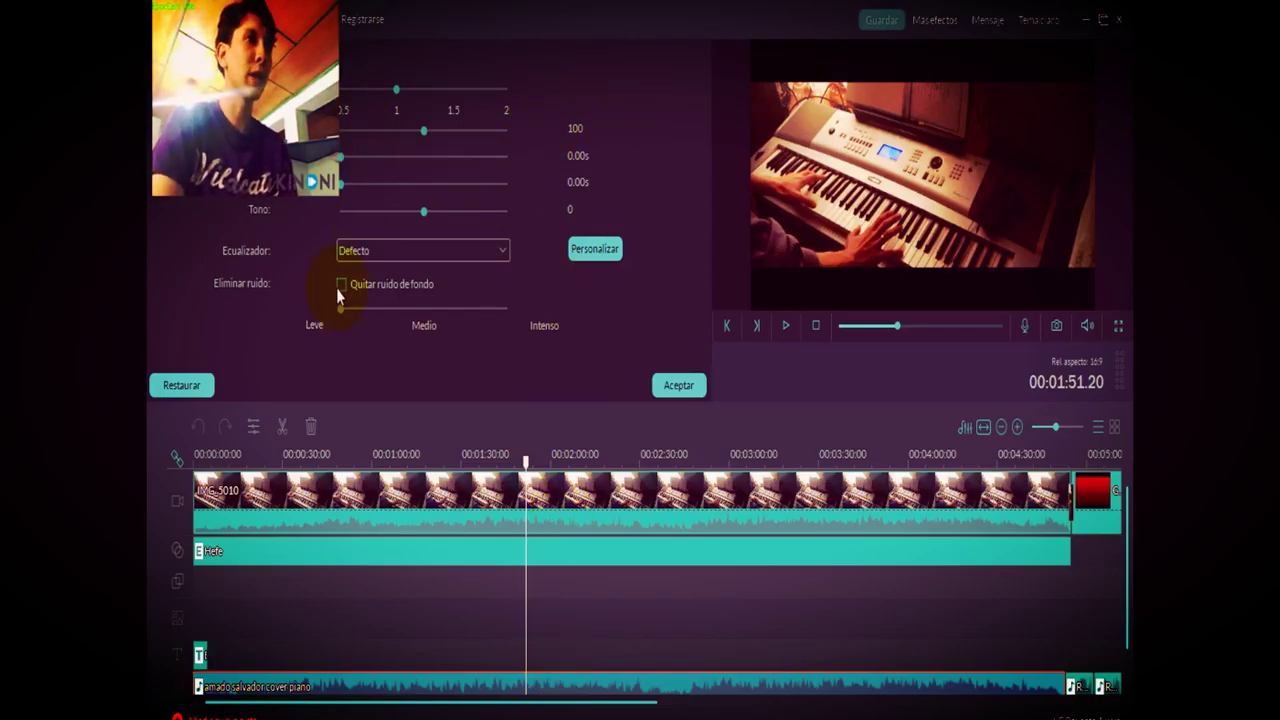
{"action": "left_click", "coordinate": [425, 132]}
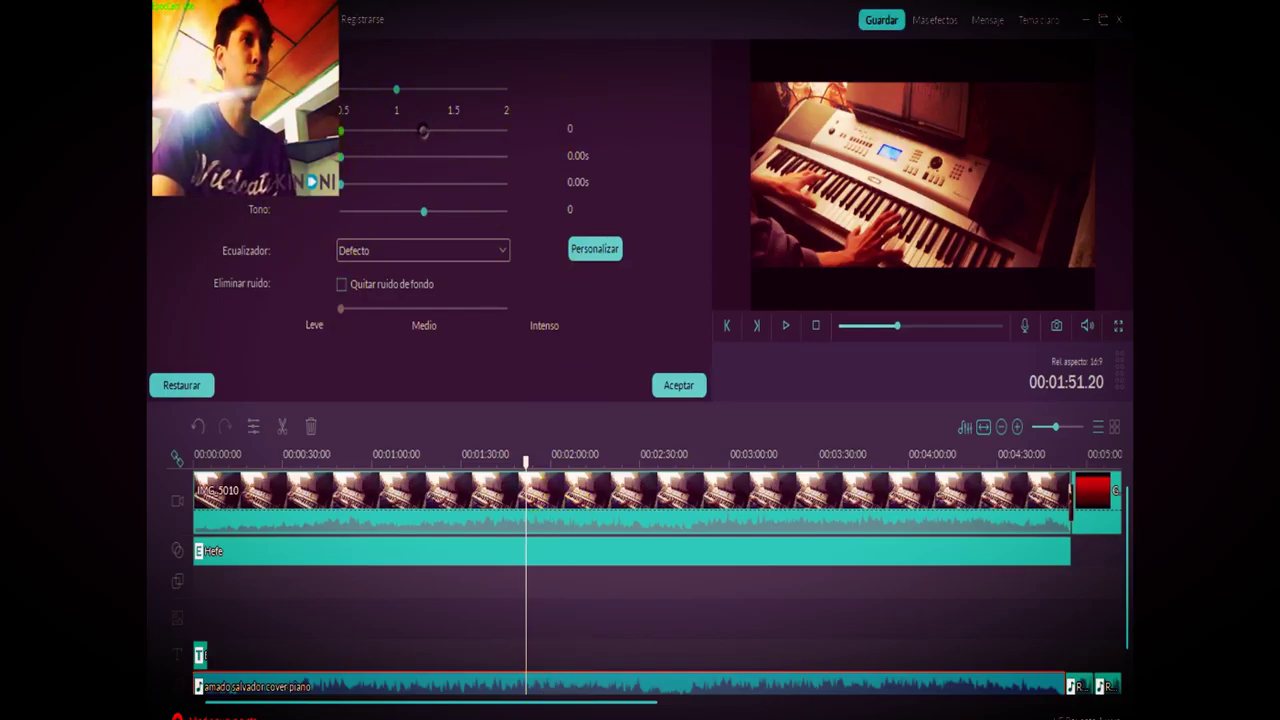
{"action": "left_click", "coordinate": [686, 390]}
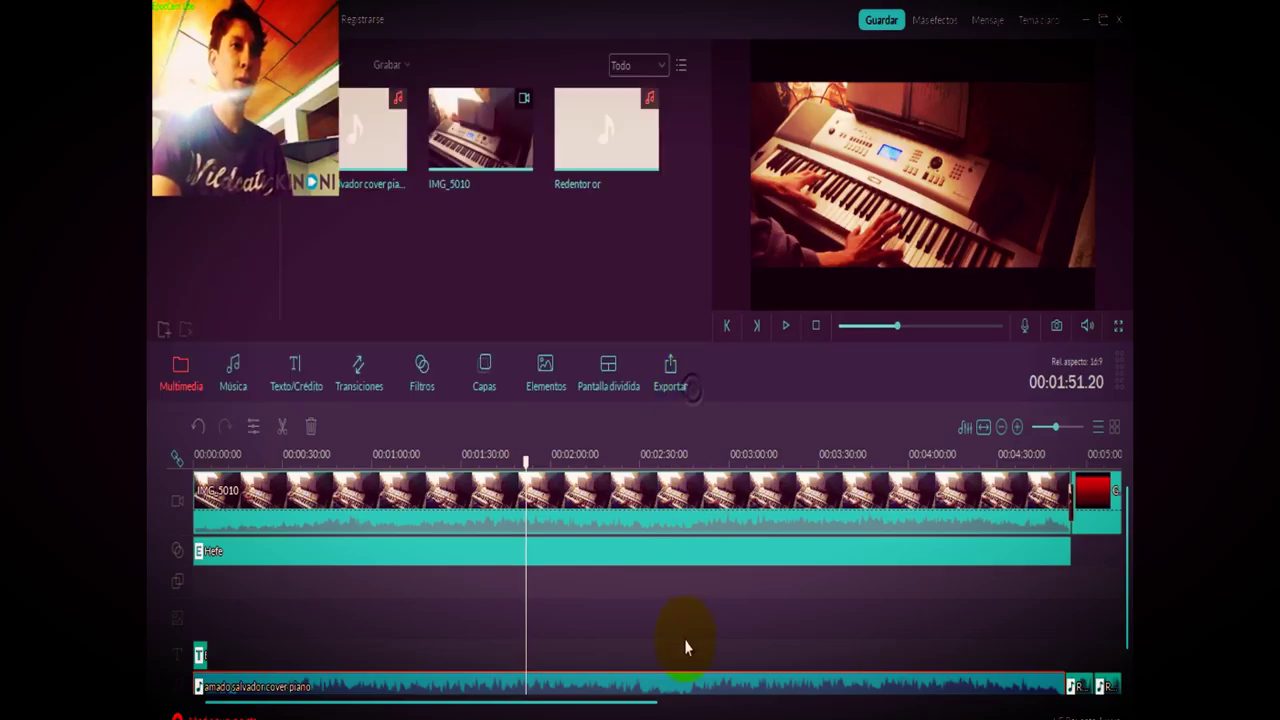
Set the IMG_5010 video clip's own audio volume to 112 and play a few seconds to check it
{"action": "double_click", "coordinate": [545, 521]}
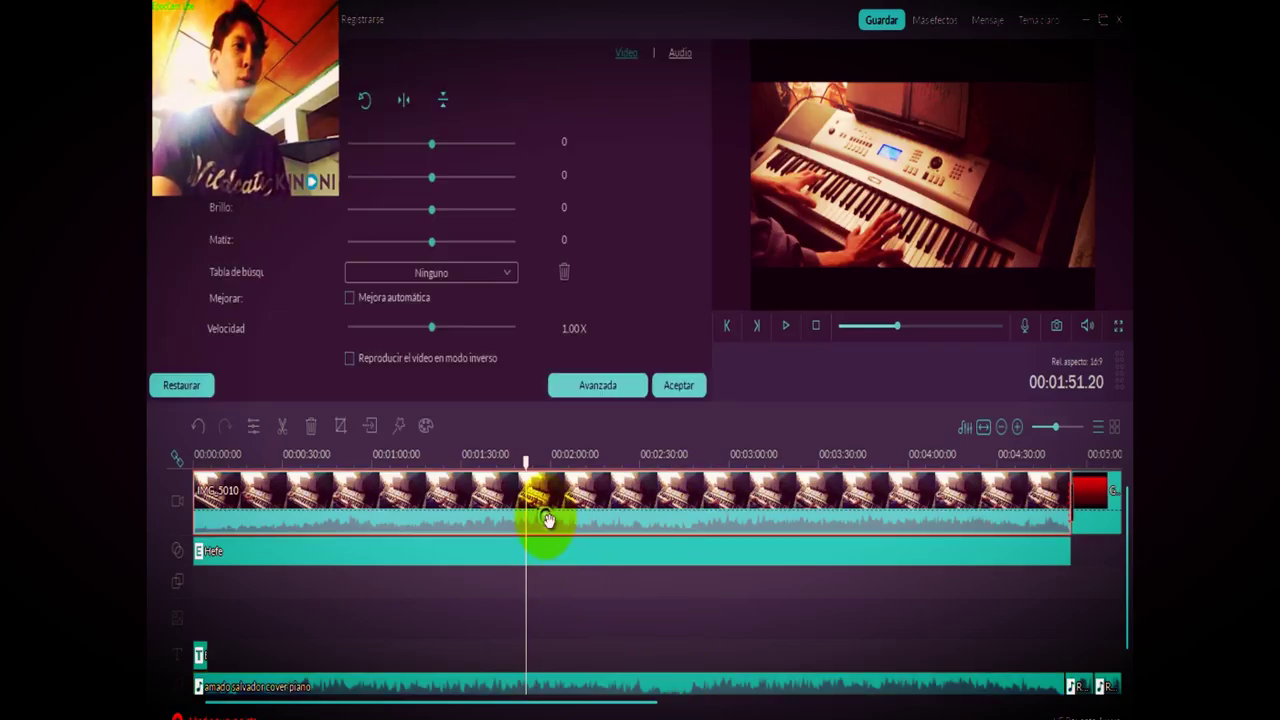
{"action": "left_click", "coordinate": [679, 55]}
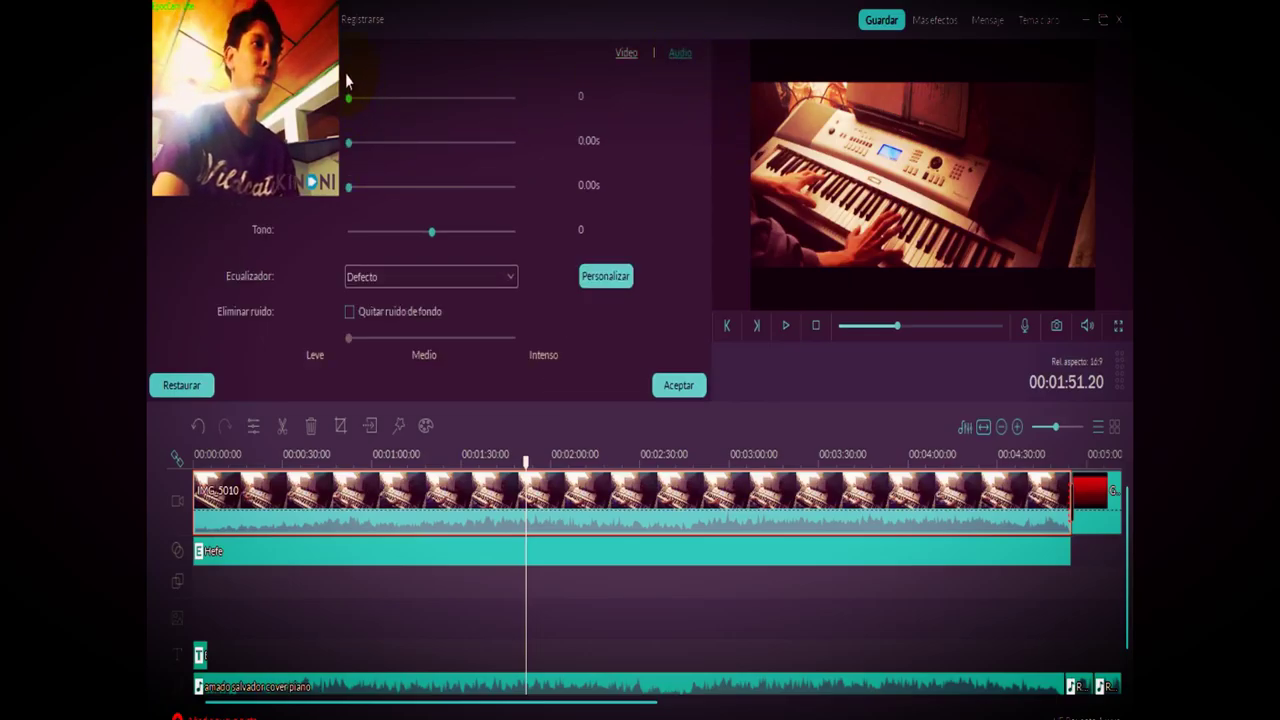
{"action": "left_click_drag", "start_coordinate": [348, 99], "coordinate": [447, 137]}
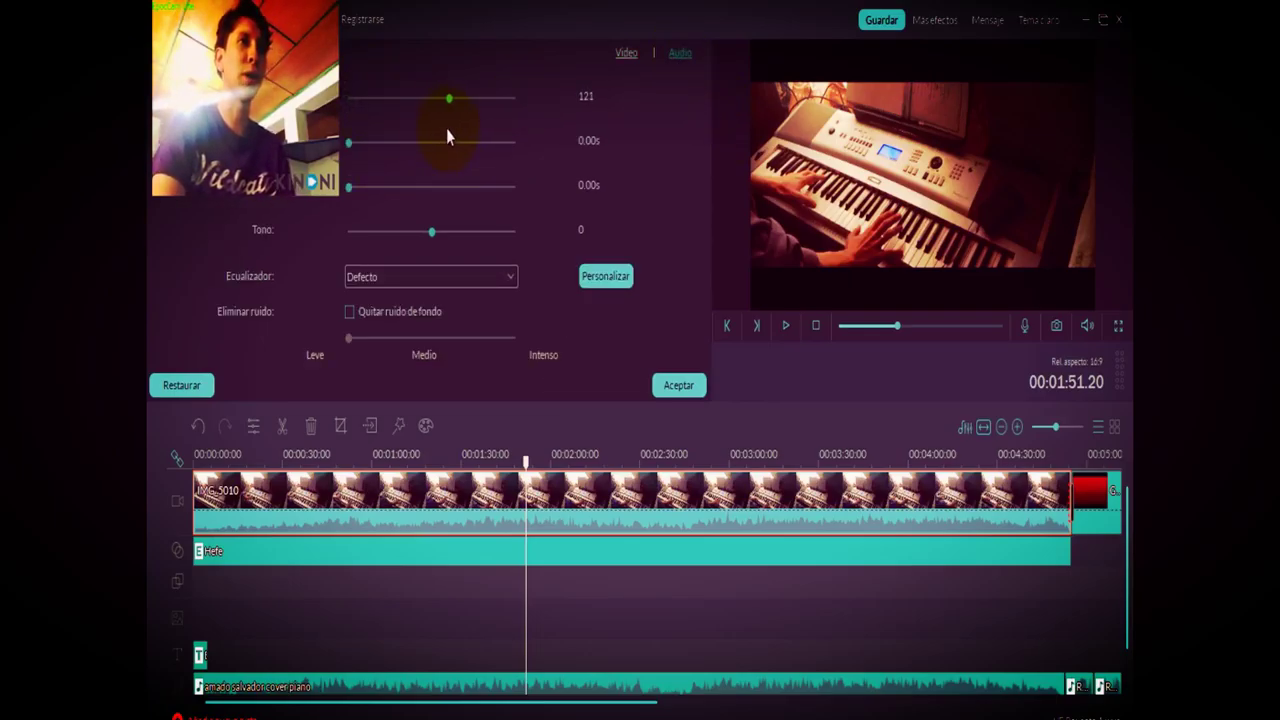
{"action": "key", "text": "space"}
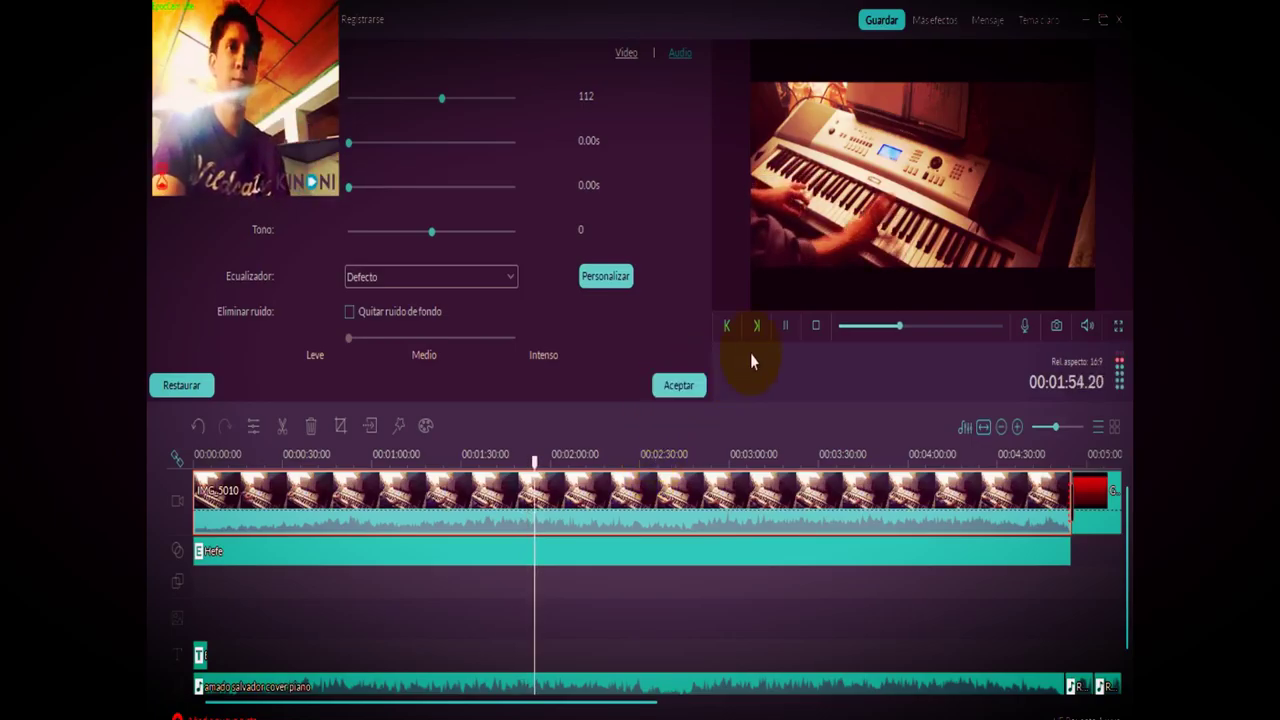
{"action": "key", "text": "space"}
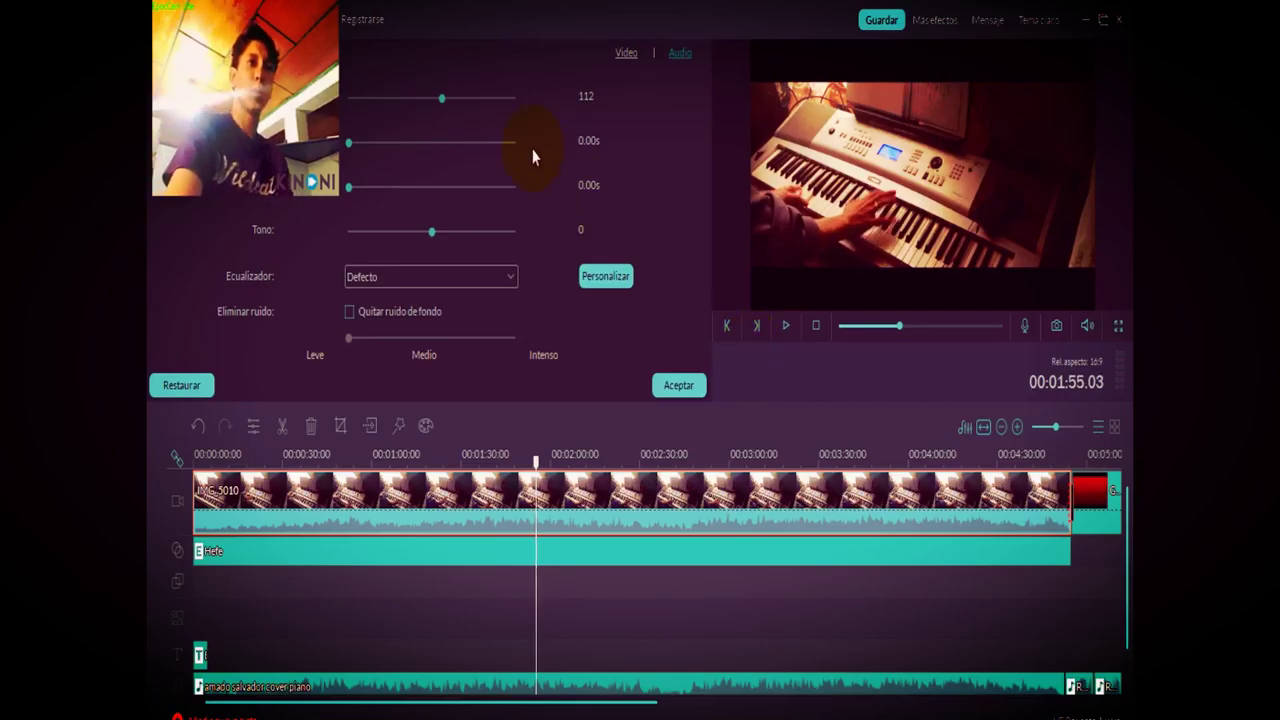
Set the amado salvador cover piano clip's volume to 117 and play it together with the video's sound
{"action": "left_click", "coordinate": [545, 682]}
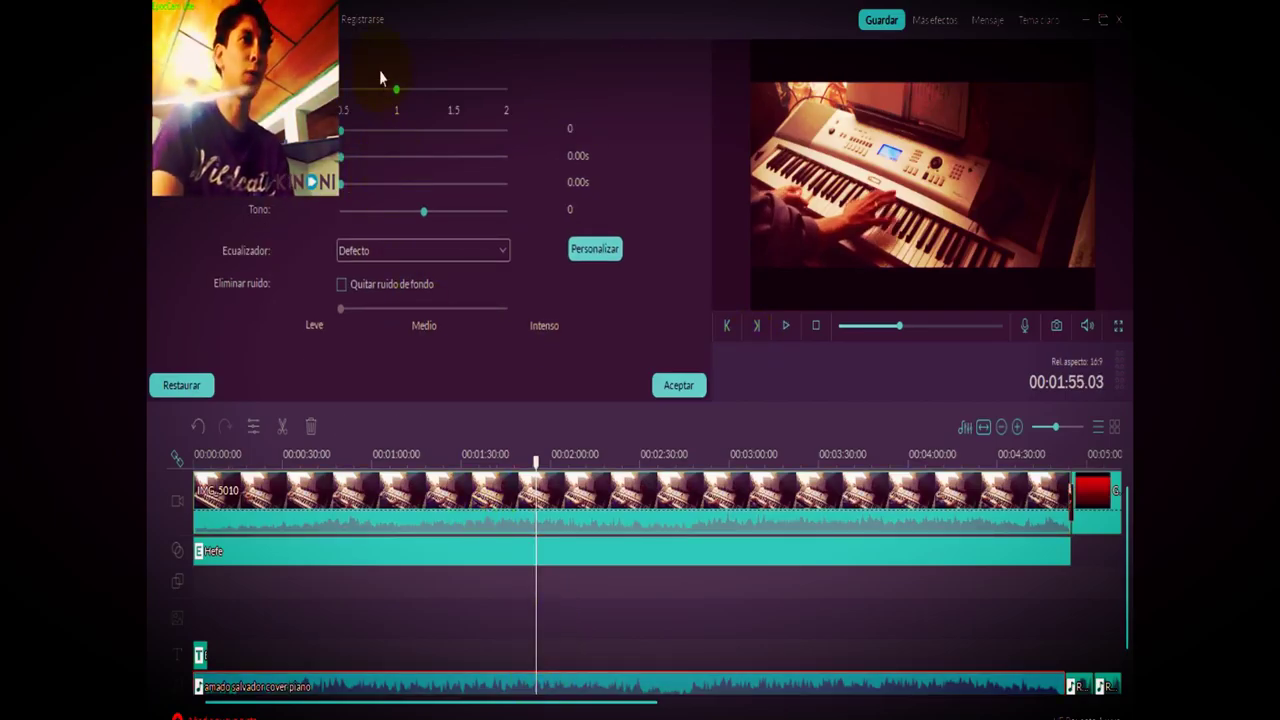
{"action": "left_click_drag", "start_coordinate": [339, 133], "coordinate": [413, 156]}
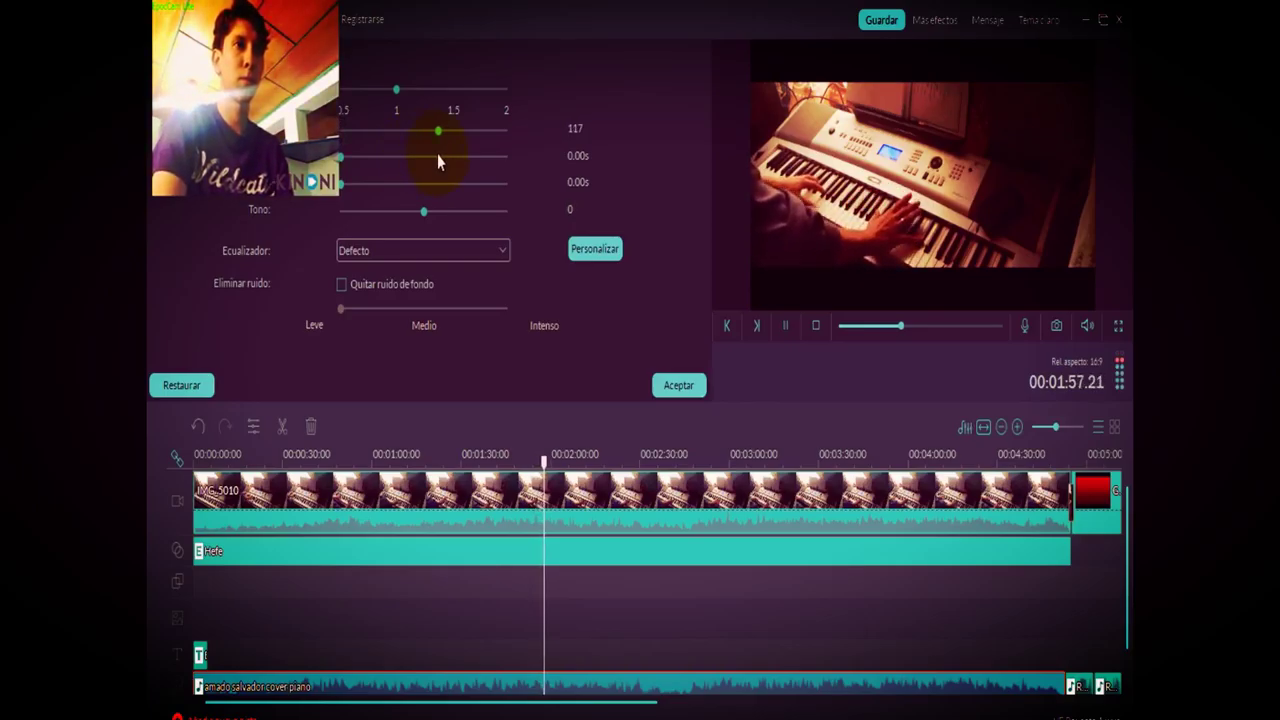
{"action": "key", "text": "space"}
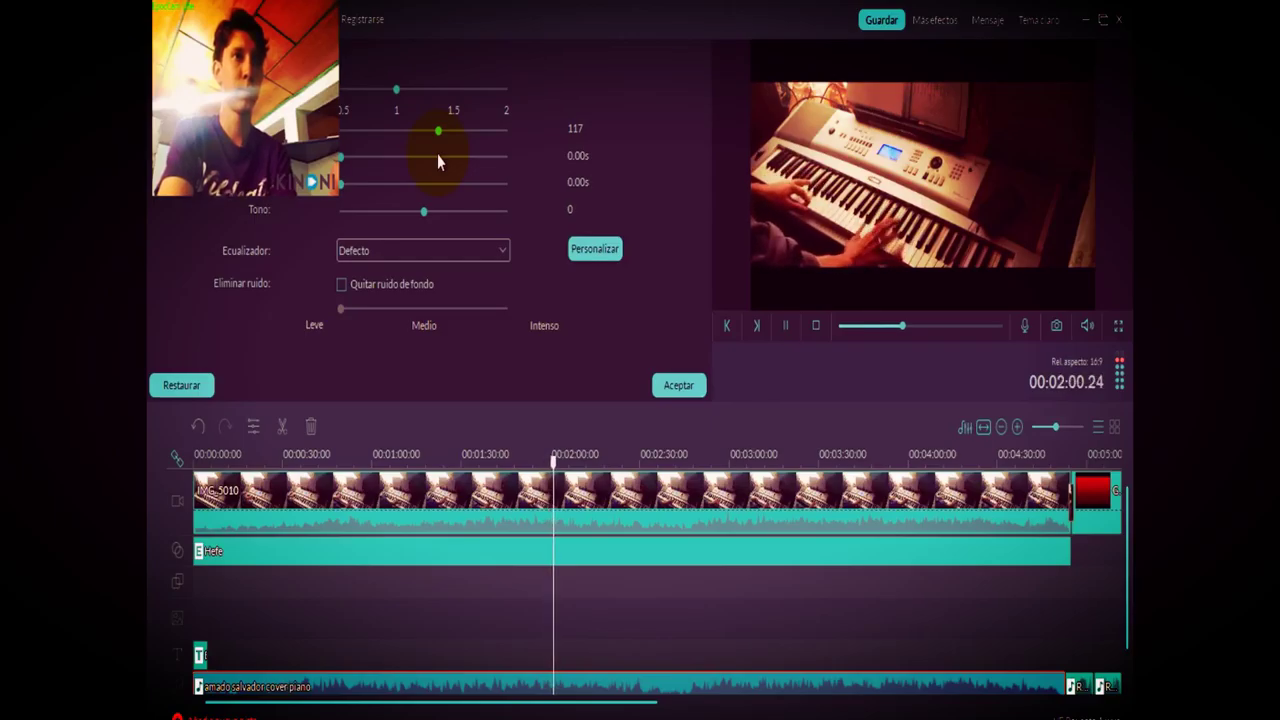
{"action": "key", "text": "space"}
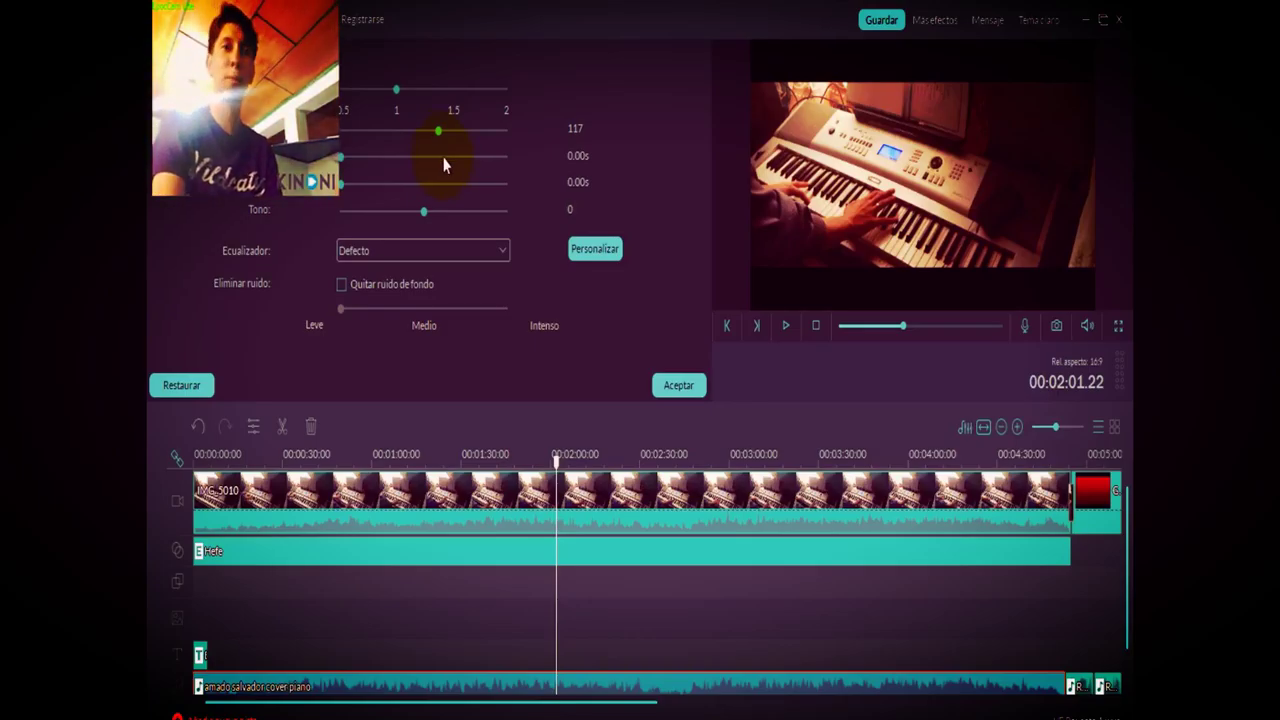
Split the IMG_5010 clip at 00:02:01.22, cut about 20 seconds following the split, and play the section after it
{"action": "left_click", "coordinate": [560, 484]}
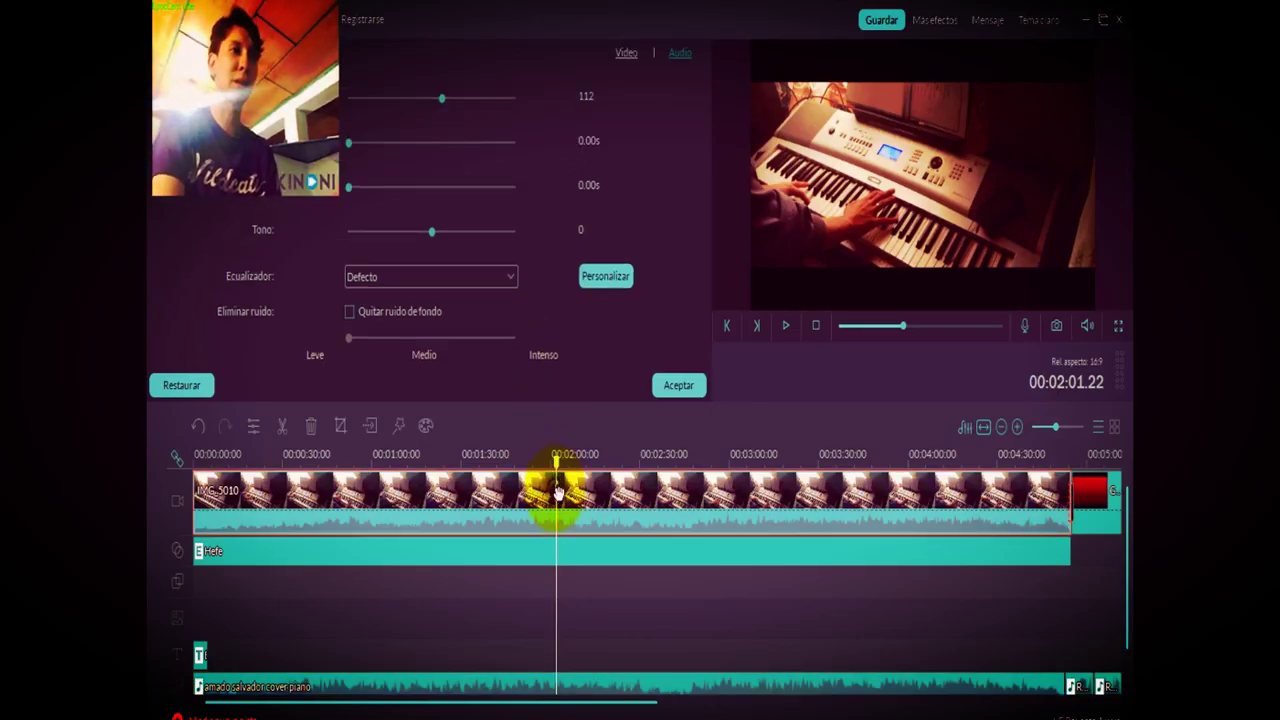
{"action": "left_click", "coordinate": [288, 428]}
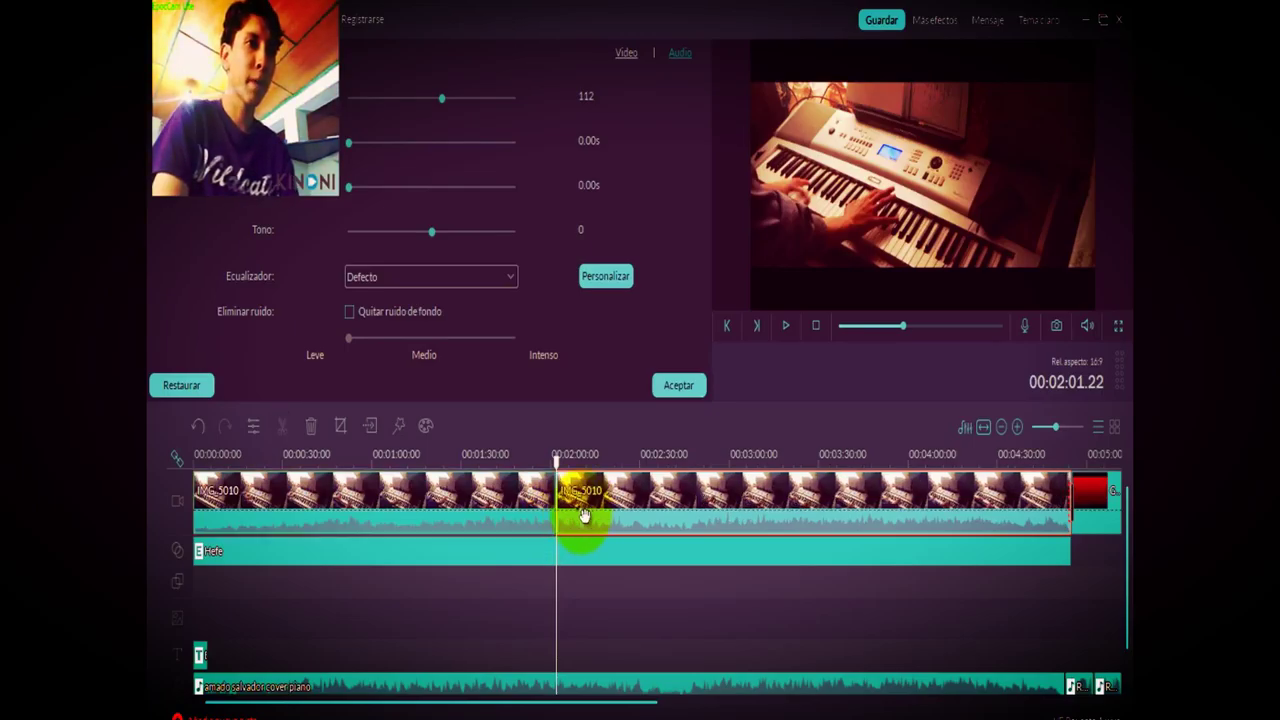
{"action": "left_click_drag", "start_coordinate": [585, 515], "coordinate": [617, 516]}
{"action": "left_click", "coordinate": [581, 460]}
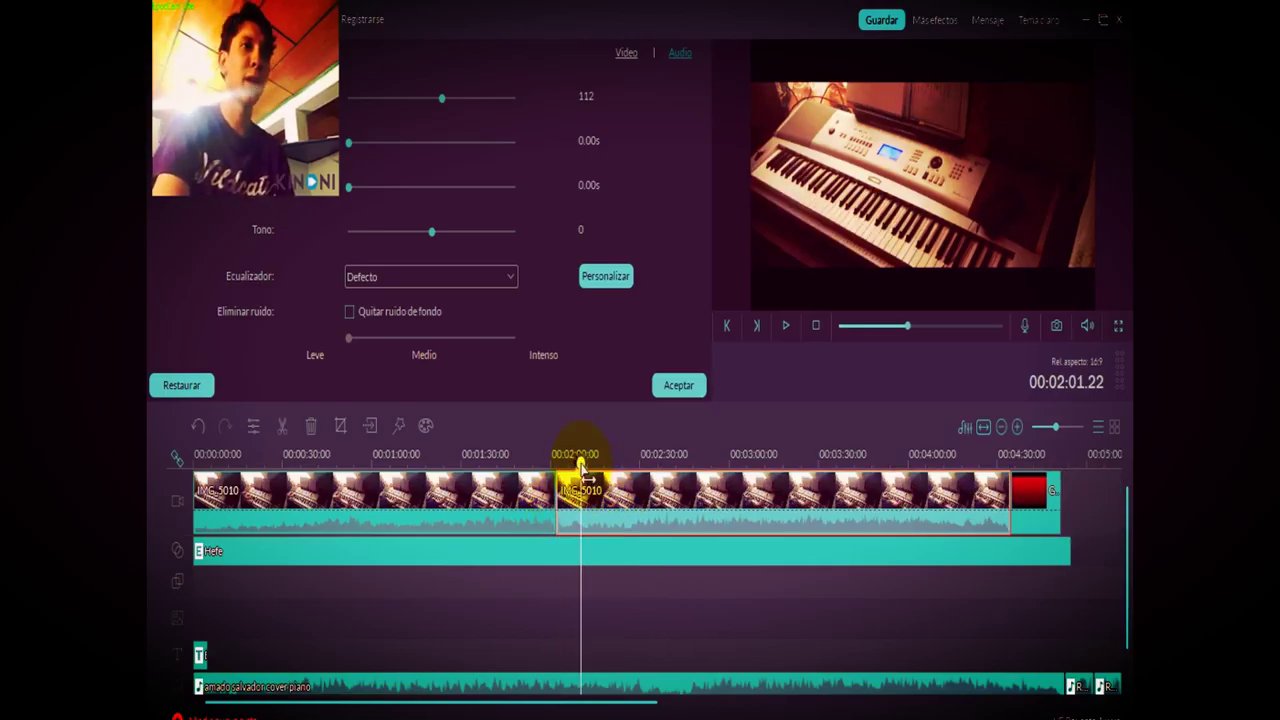
{"action": "key", "text": "space"}
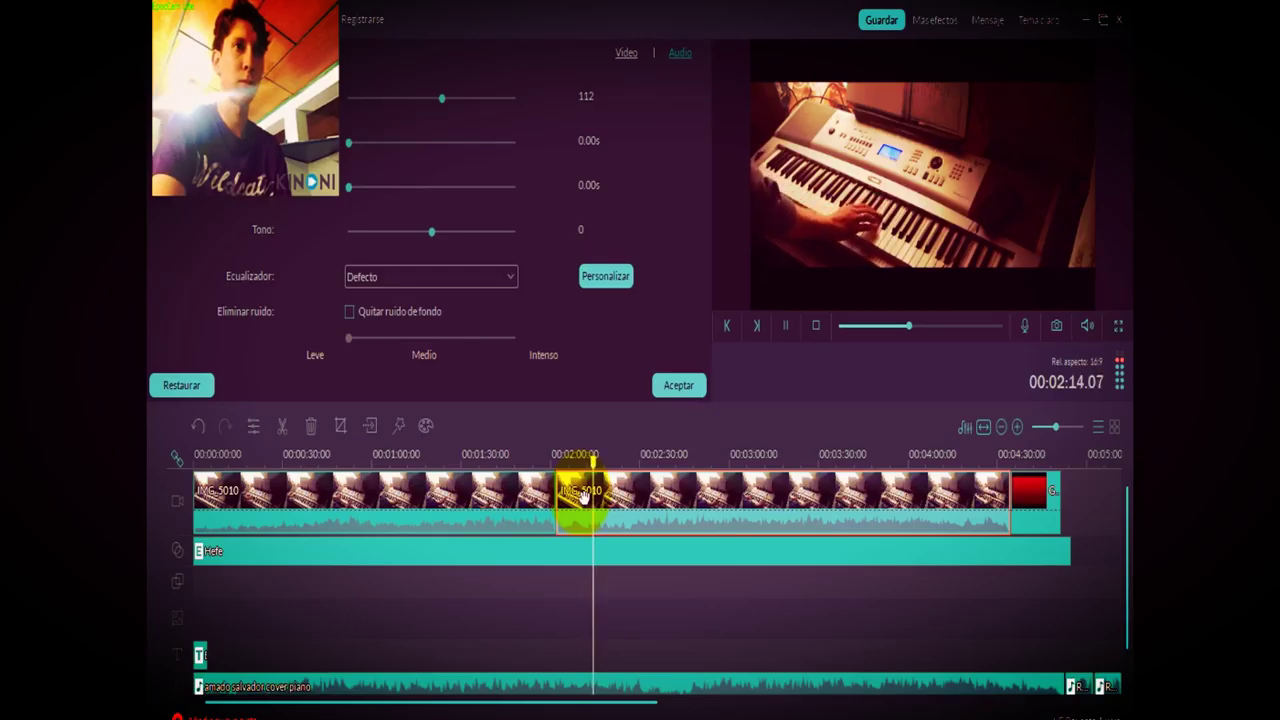
Lower the piano cover audio clip's volume to 0 during playback, raise it to 148, and accept the setting
{"action": "left_click", "coordinate": [585, 692]}
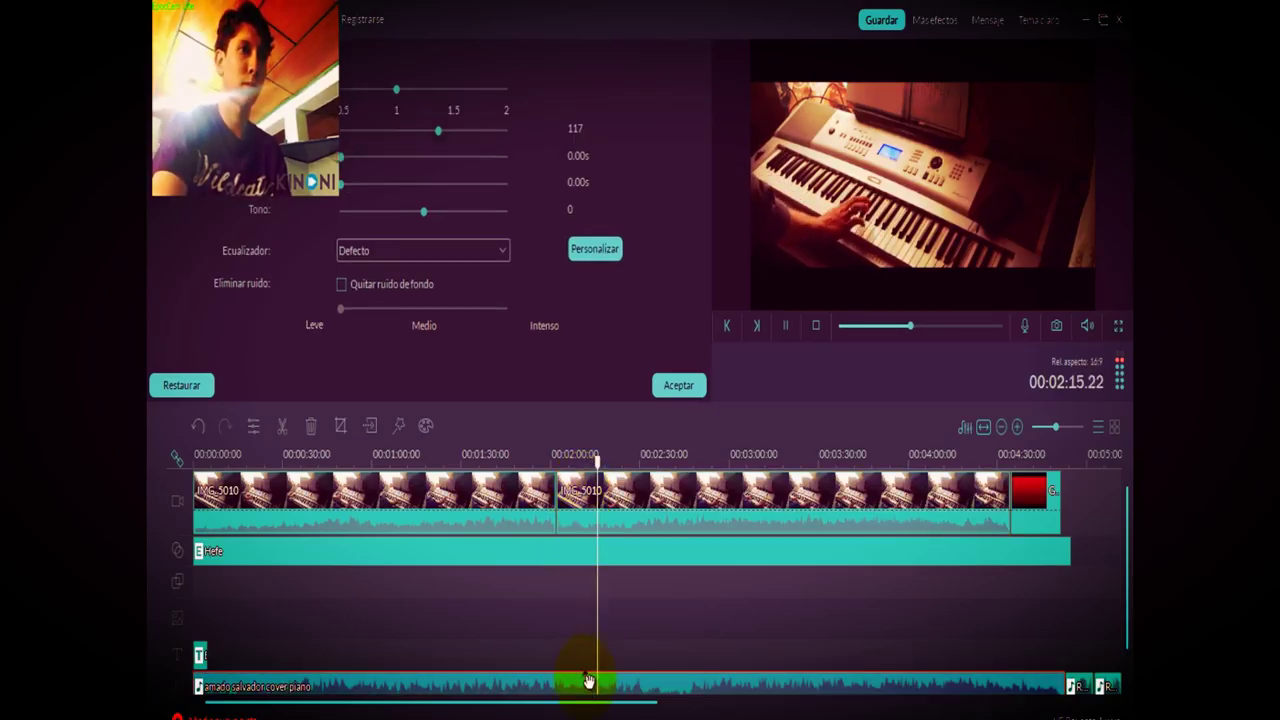
{"action": "left_click_drag", "start_coordinate": [394, 137], "coordinate": [341, 133]}
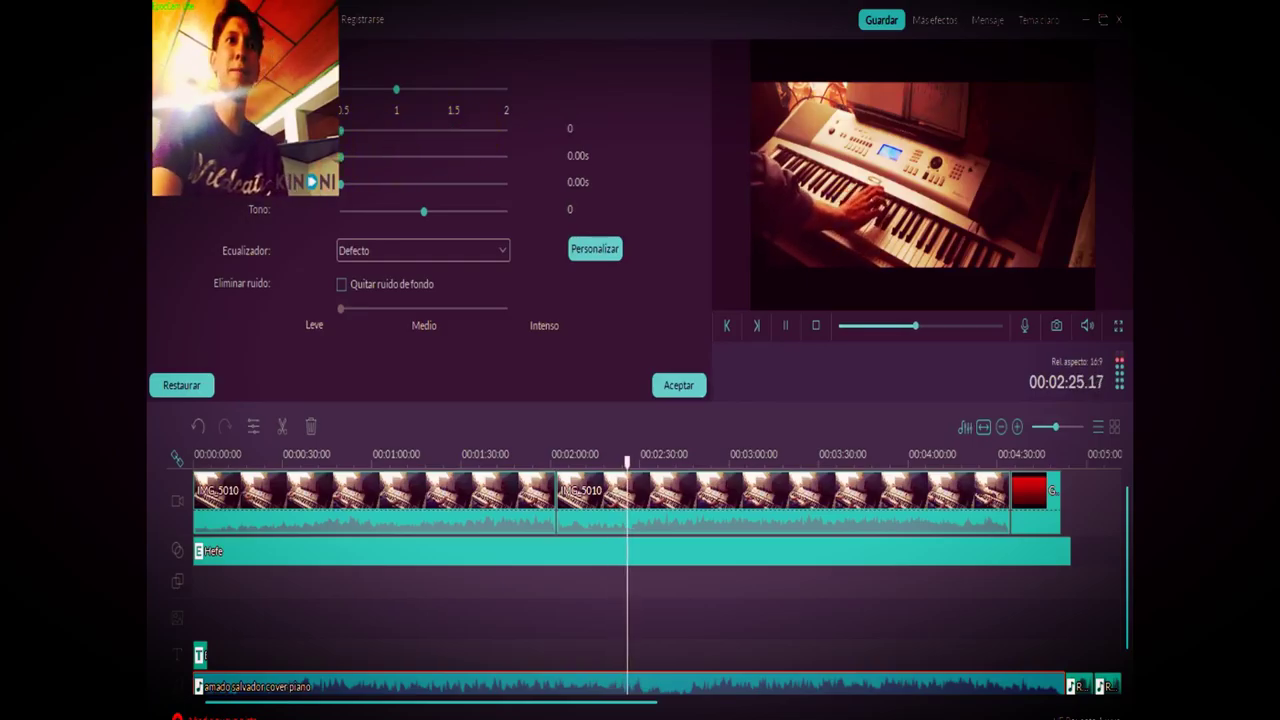
{"action": "left_click_drag", "start_coordinate": [341, 133], "coordinate": [465, 140]}
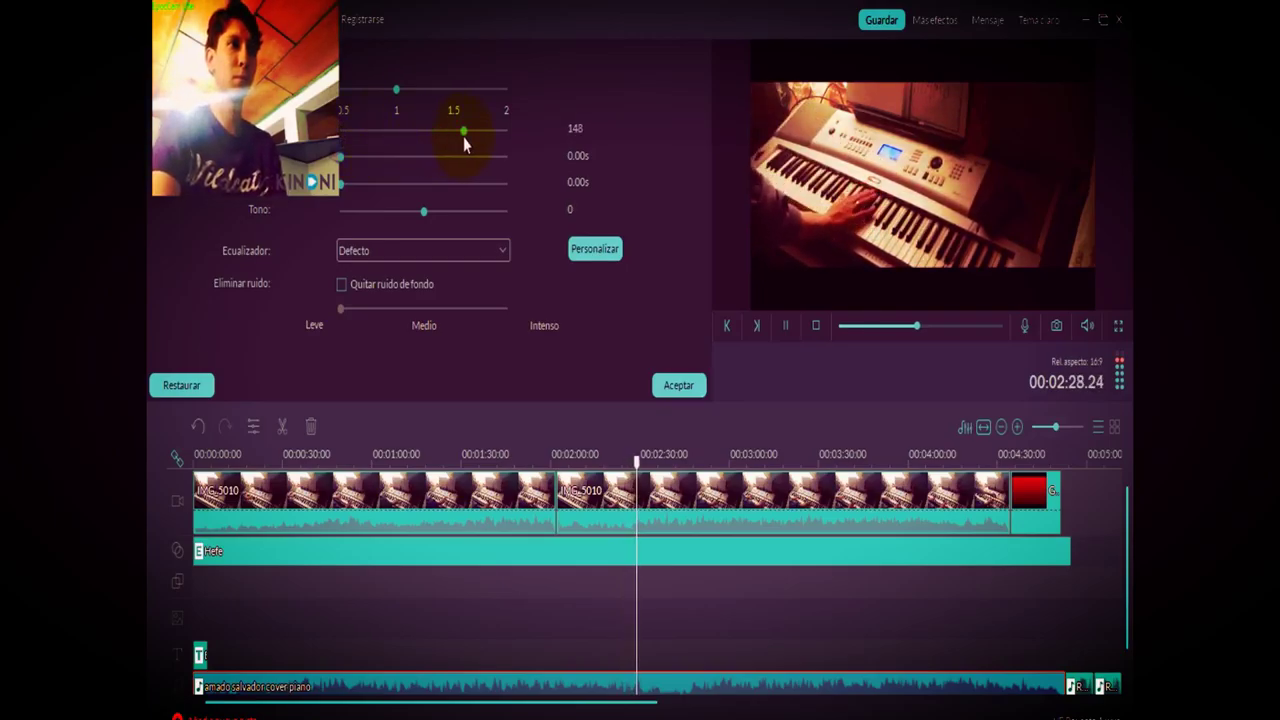
{"action": "left_click", "coordinate": [678, 390]}
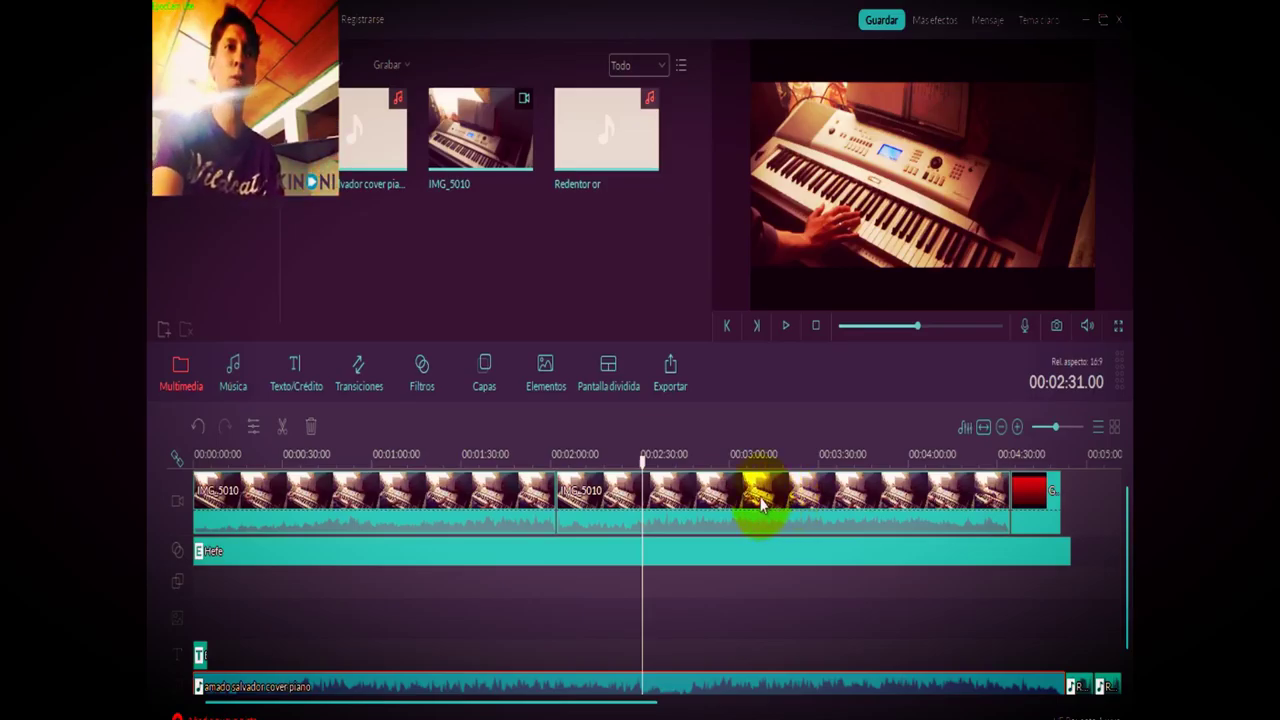
Mute the second IMG_5010 segment by setting its audio volume to 0, and reopen the piano cover clip's audio settings
{"action": "double_click", "coordinate": [763, 688]}
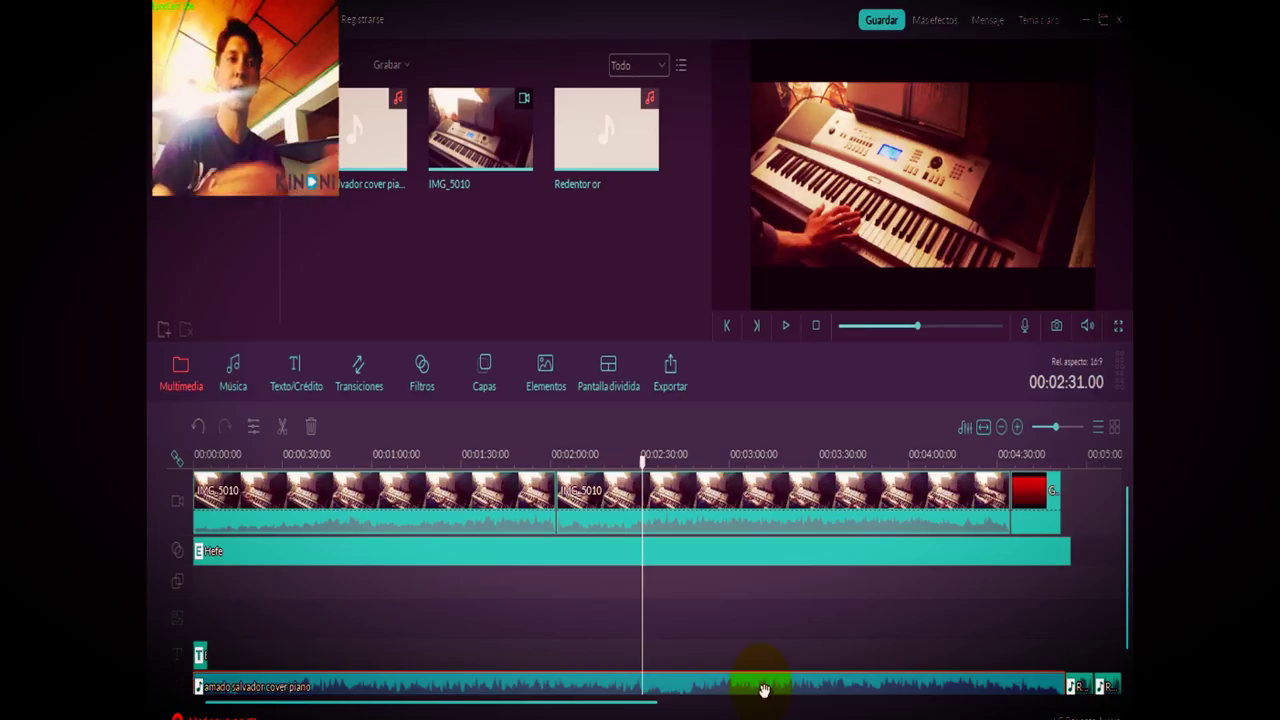
{"action": "double_click", "coordinate": [679, 521]}
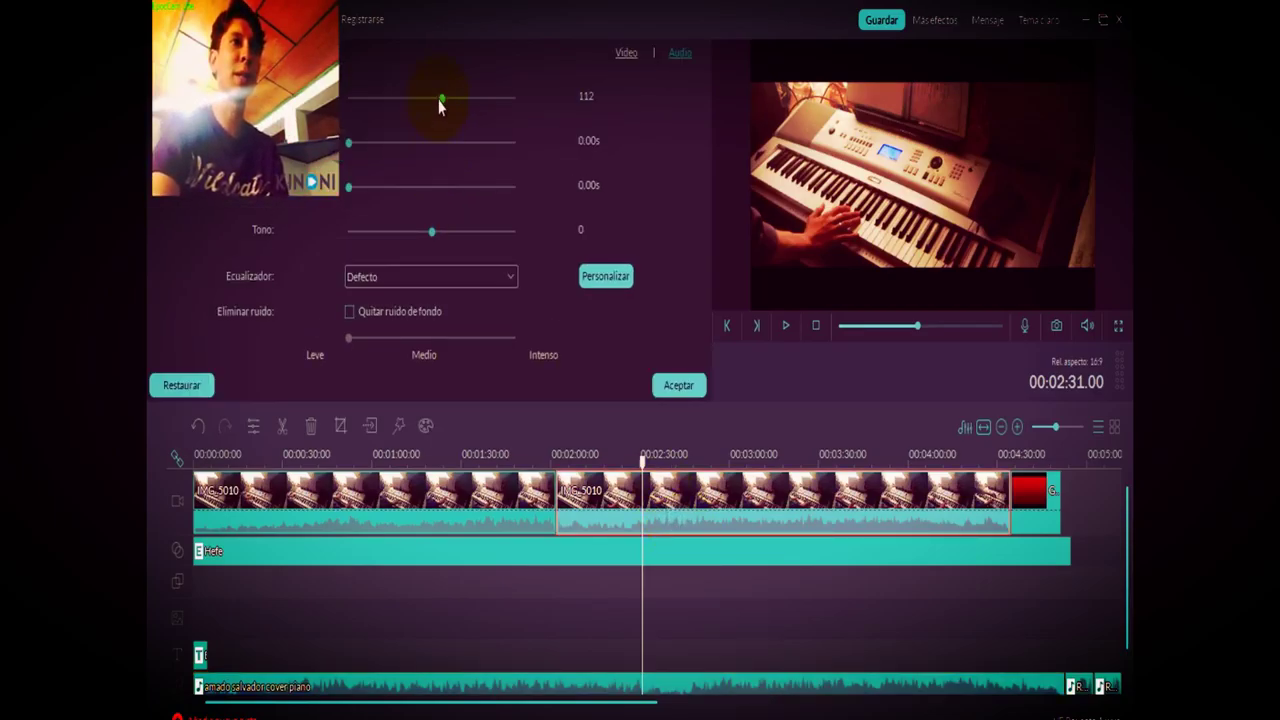
{"action": "left_click_drag", "start_coordinate": [441, 97], "coordinate": [375, 98]}
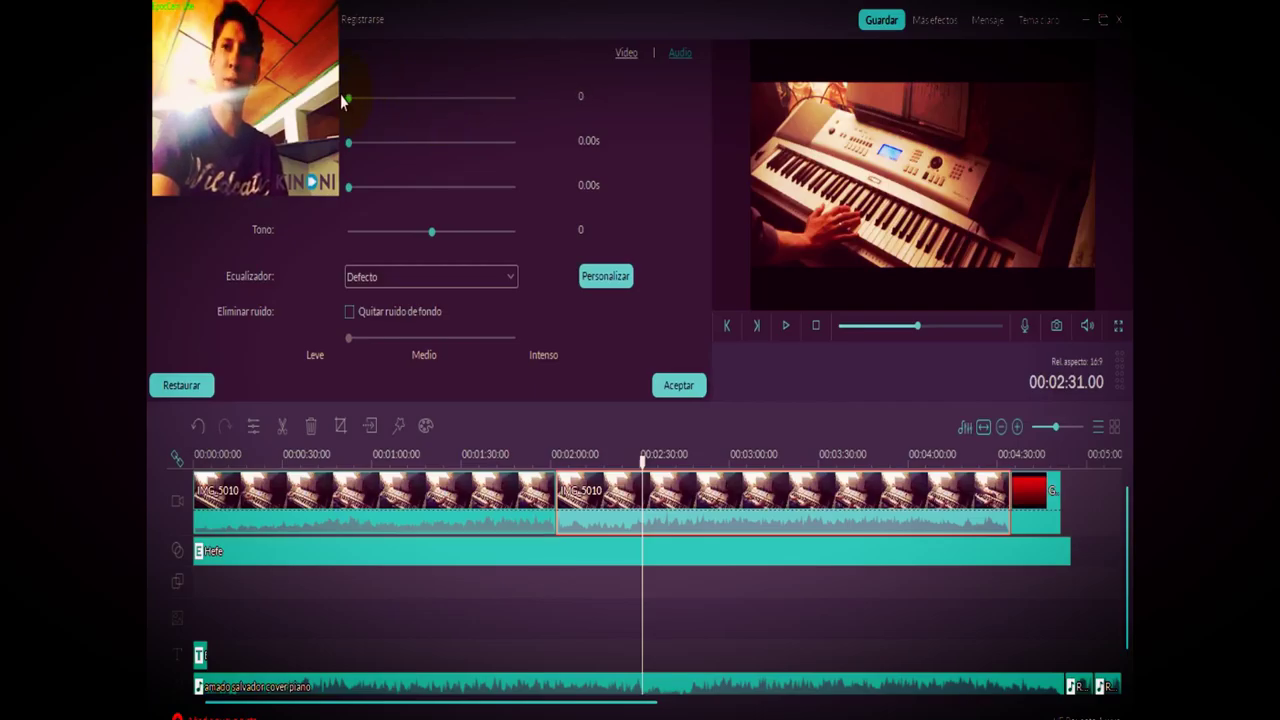
{"action": "left_click", "coordinate": [541, 684]}
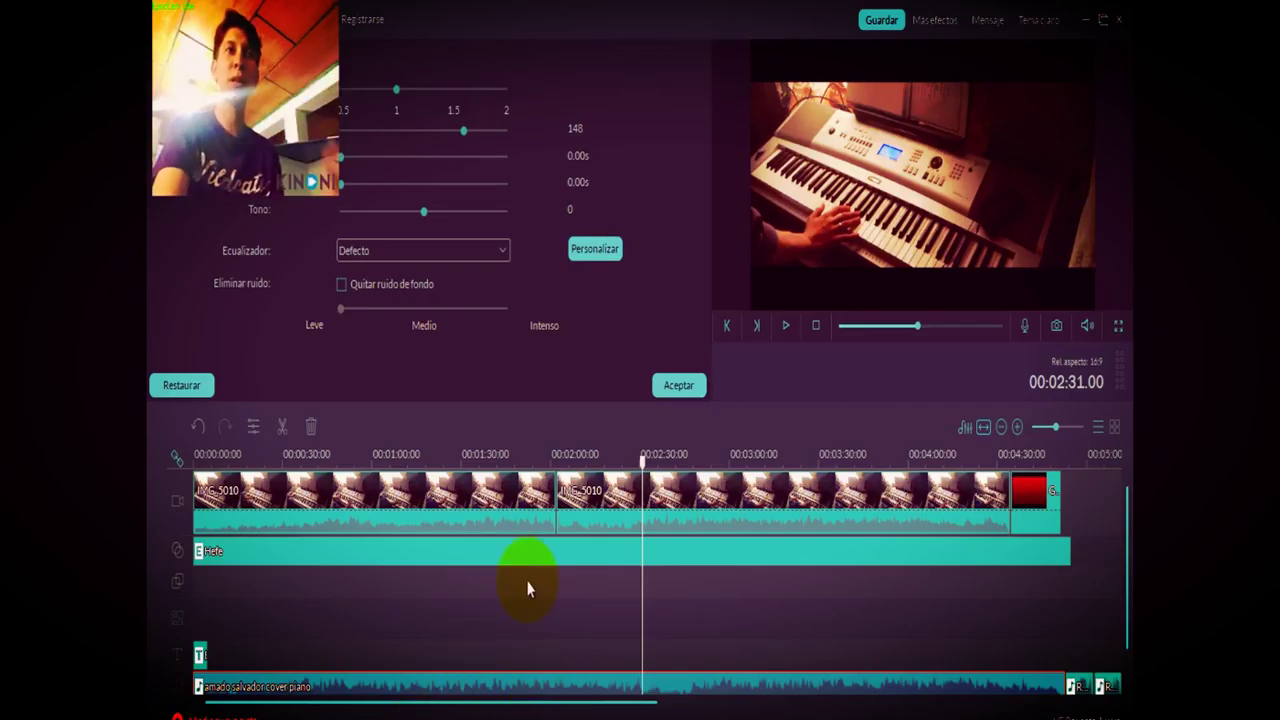
Close the project without saving the changes
{"action": "left_click", "coordinate": [1119, 21]}
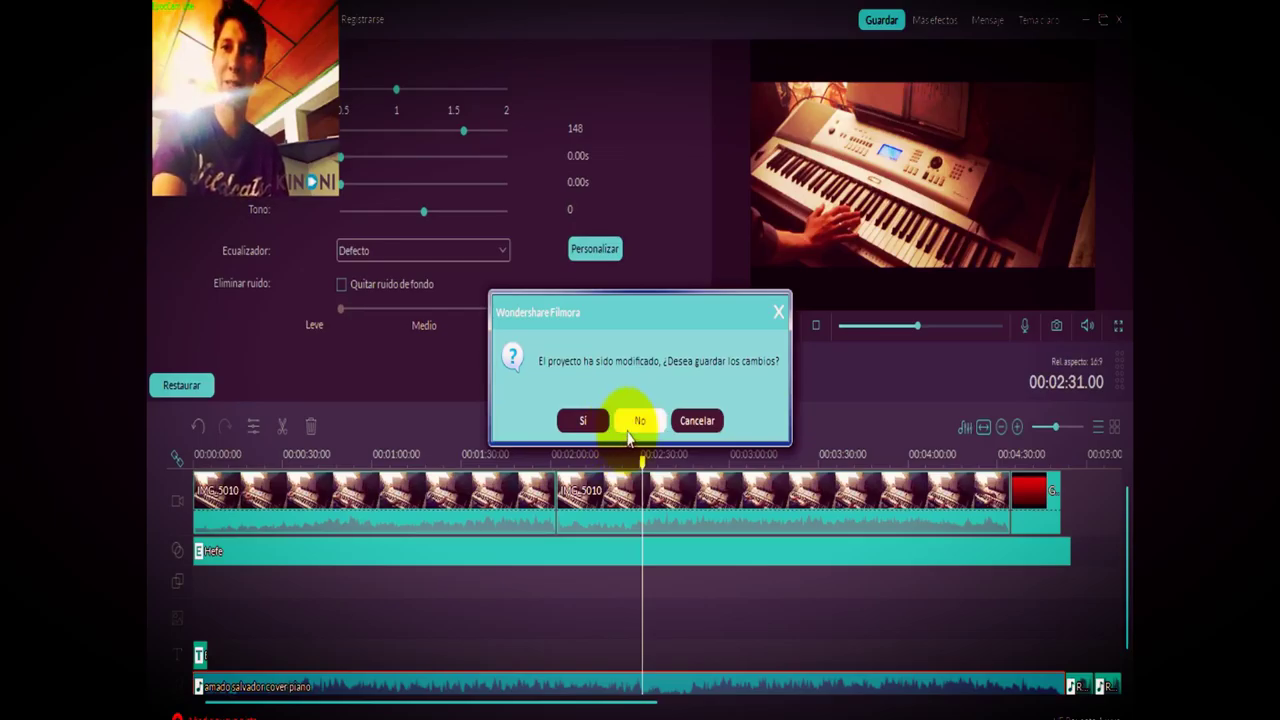
{"action": "left_click", "coordinate": [636, 420]}
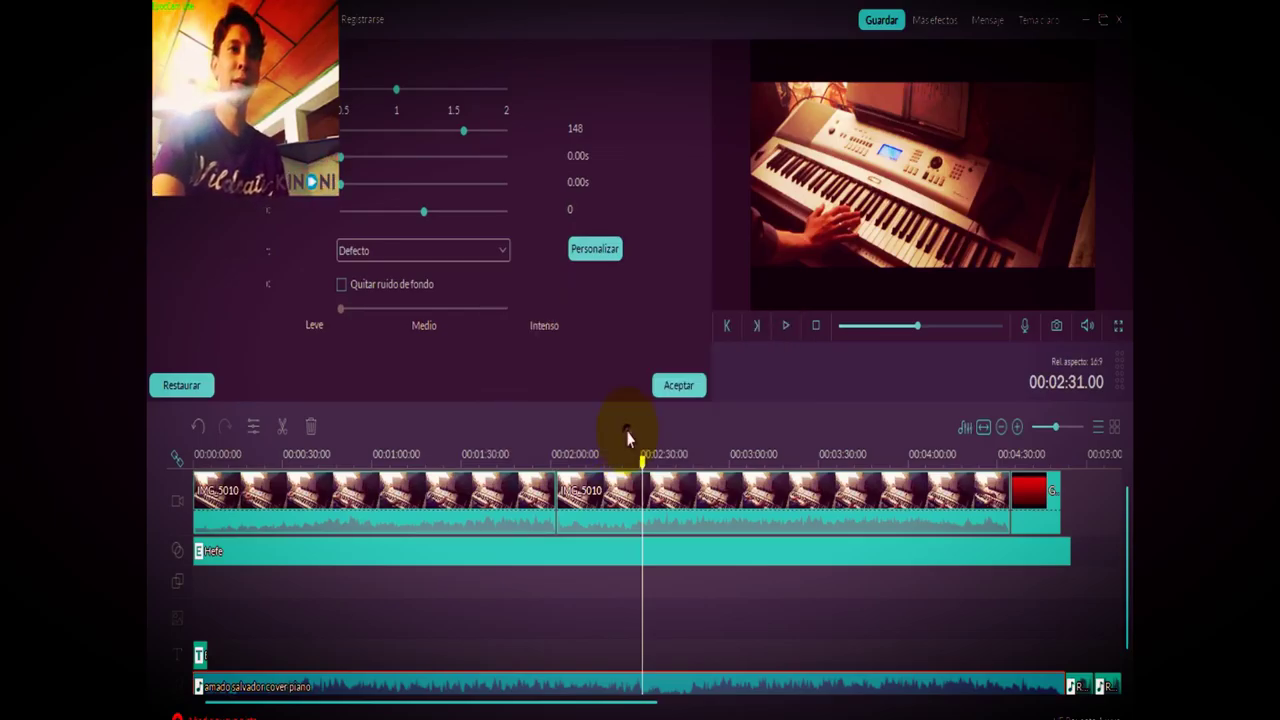